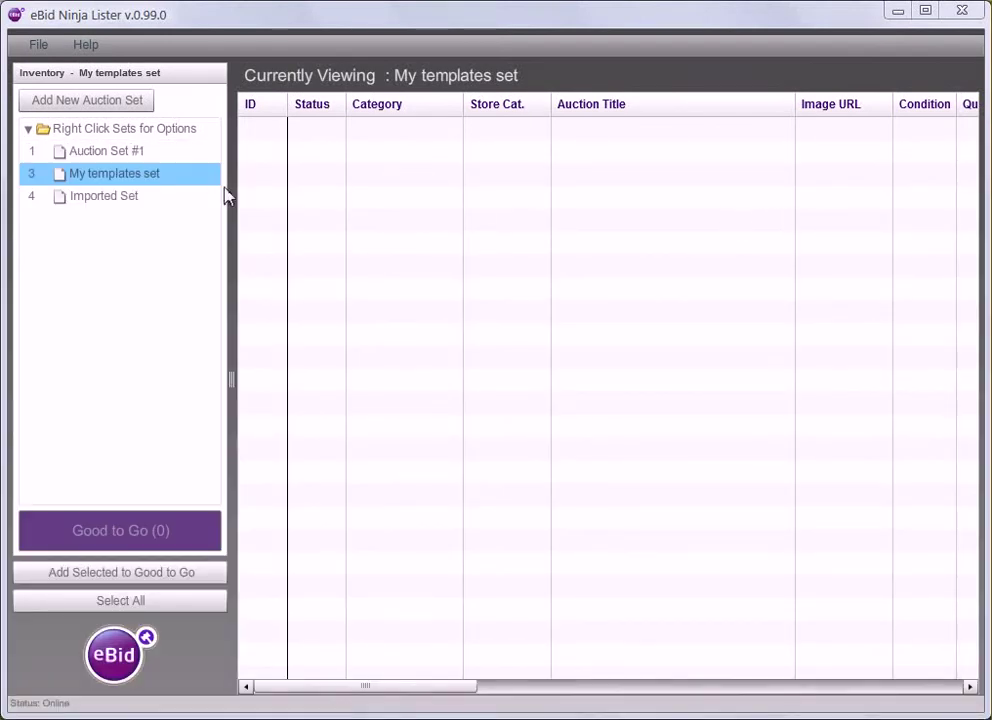
# - Create a blank new auction in My templates set with default bid, reserve and condition
pyautogui.rightClick(93, 176)
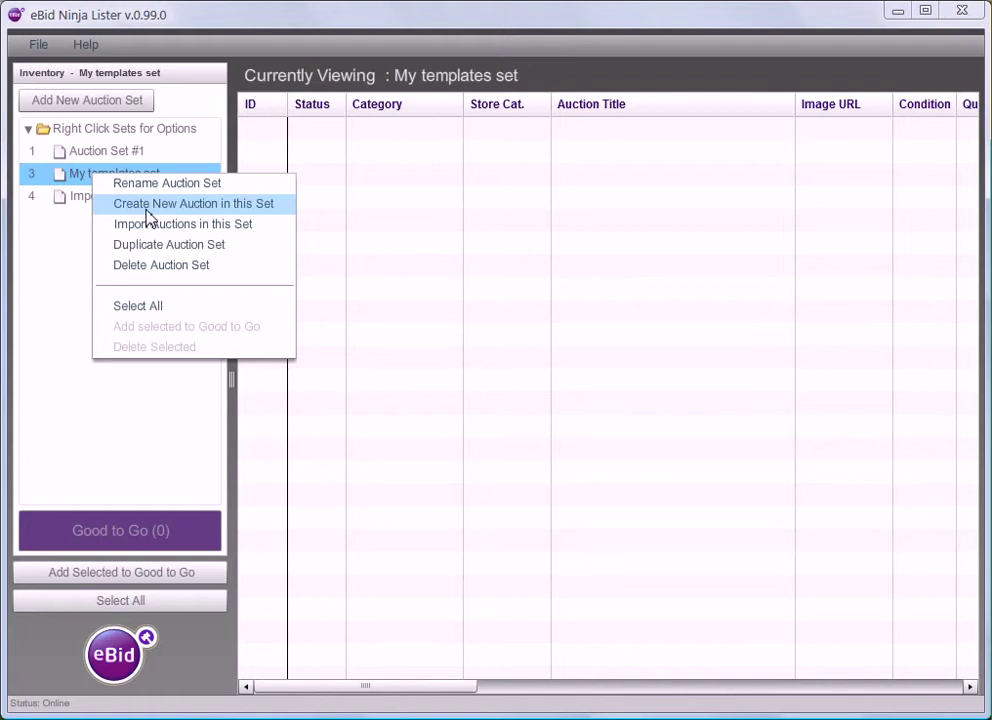
pyautogui.click(199, 206)
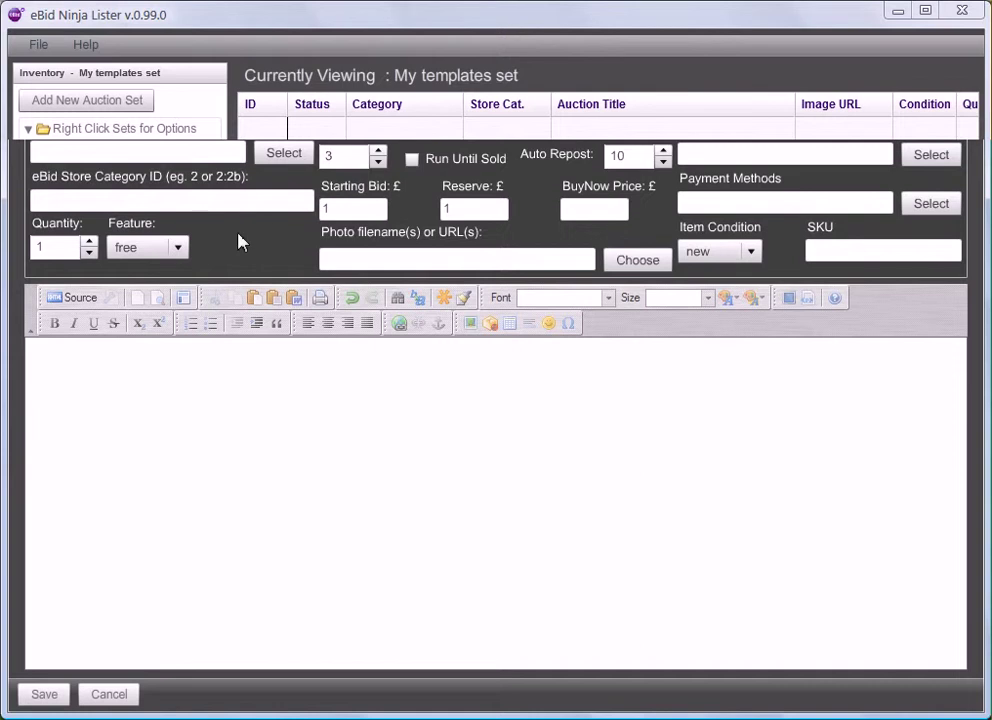
pyautogui.click(204, 152)
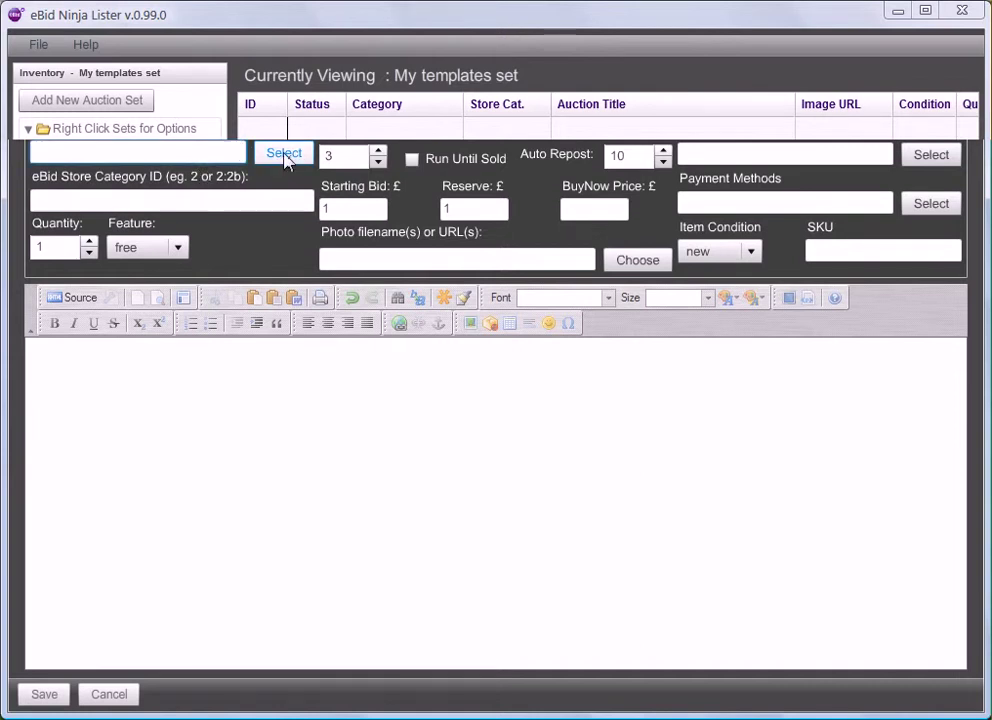
# - Enter category 1086 and eBid store category ID 2:1b on the new auction
pyautogui.click(286, 160)
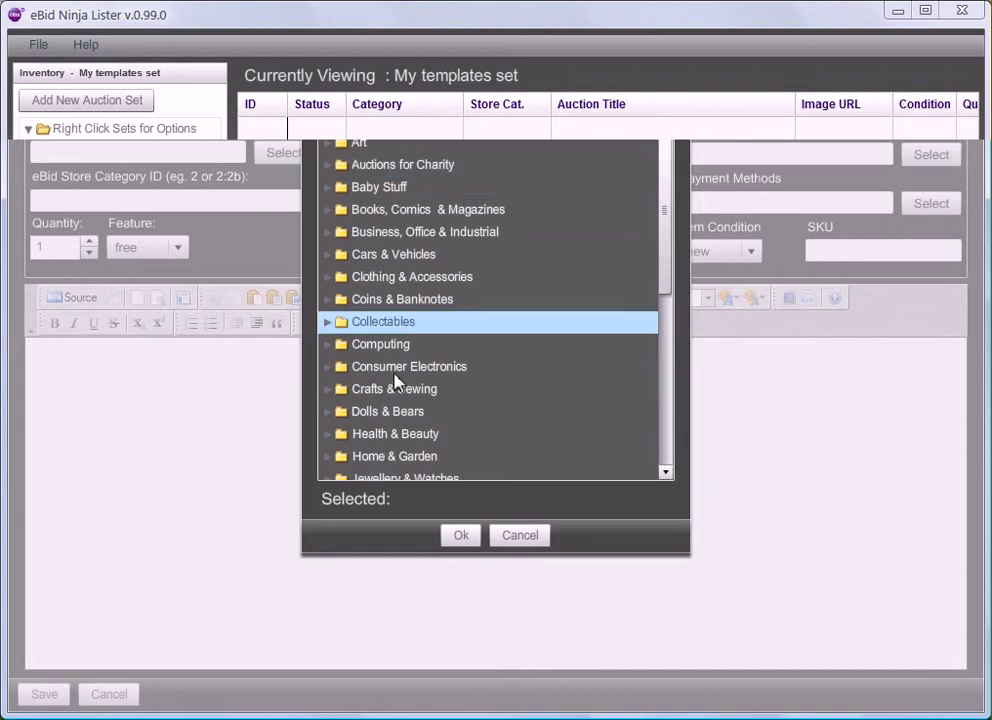
pyautogui.click(537, 536)
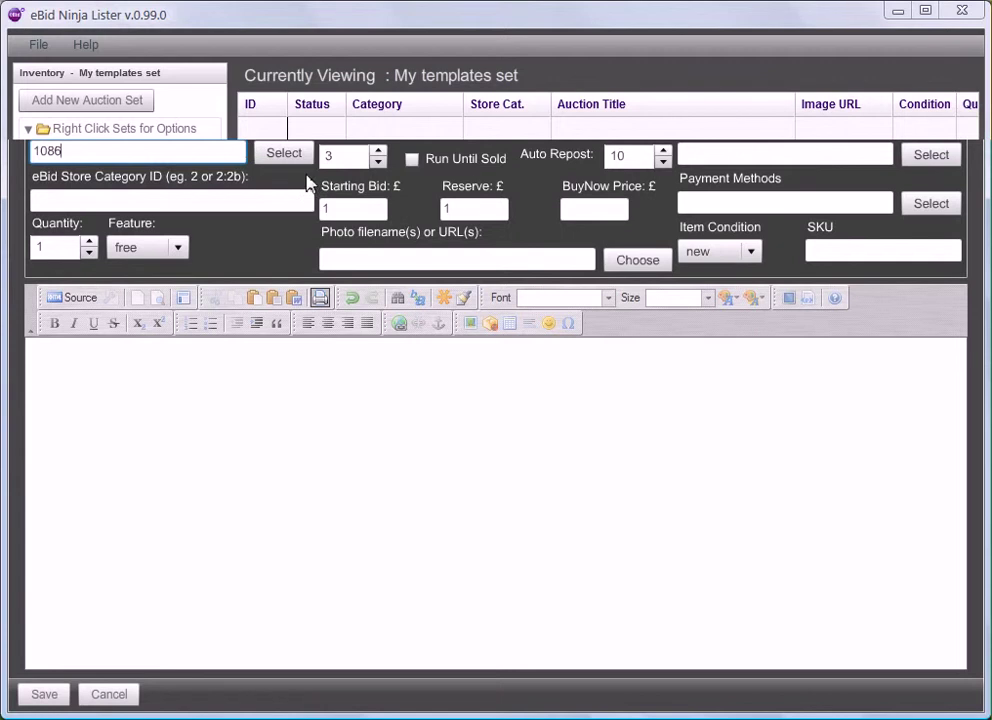
pyautogui.press('Tab')
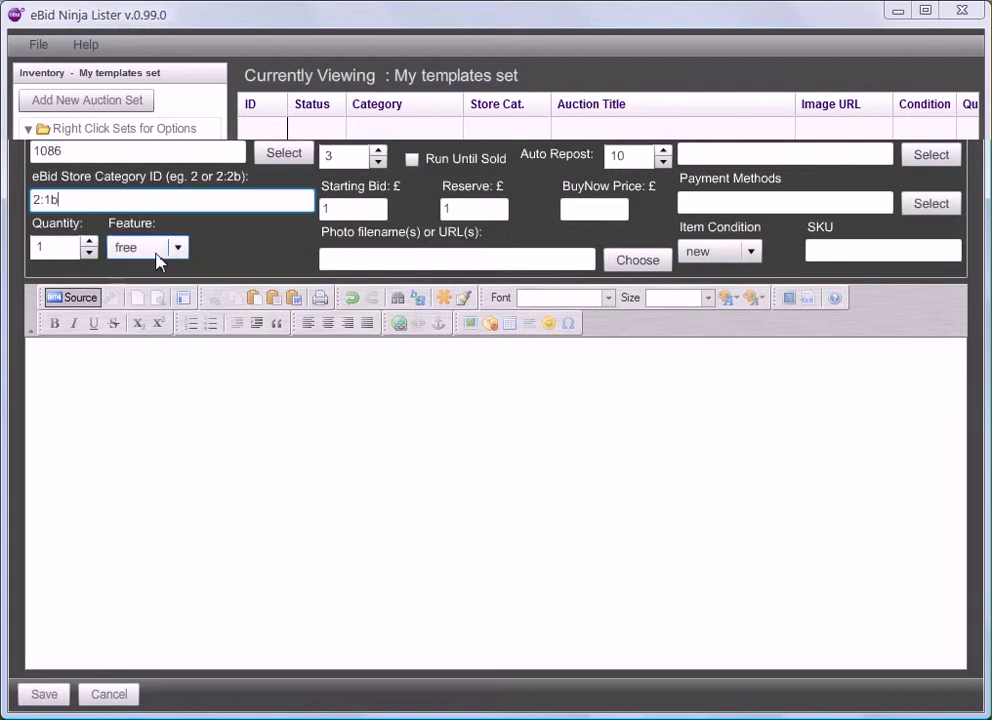
# - Make the auction a gallery listing with a duration of 5
pyautogui.click(185, 260)
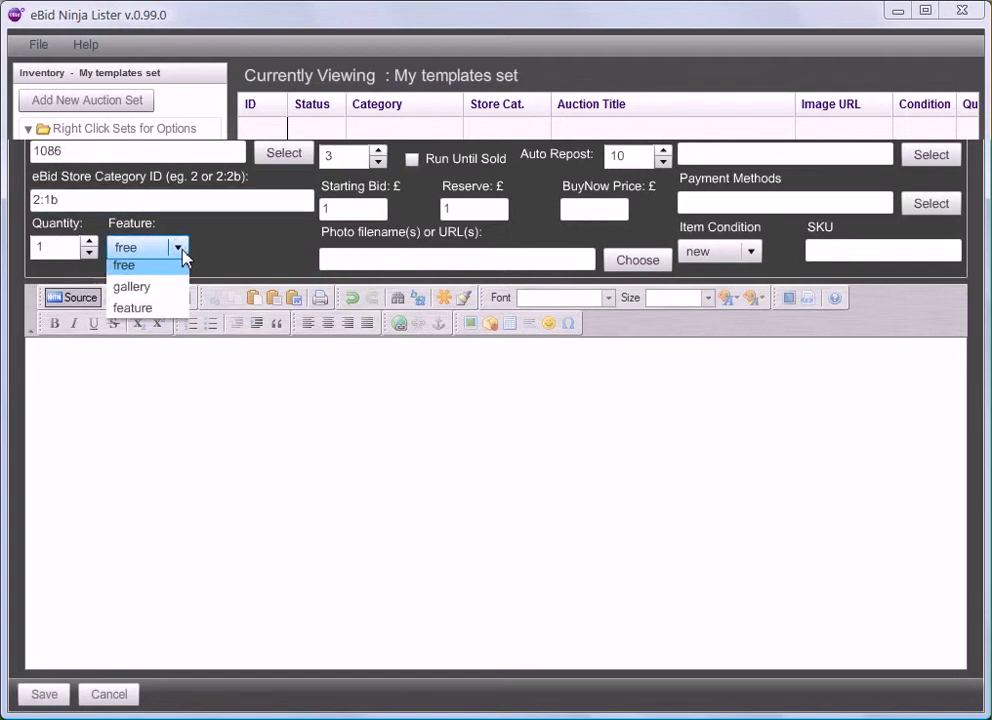
pyautogui.click(163, 289)
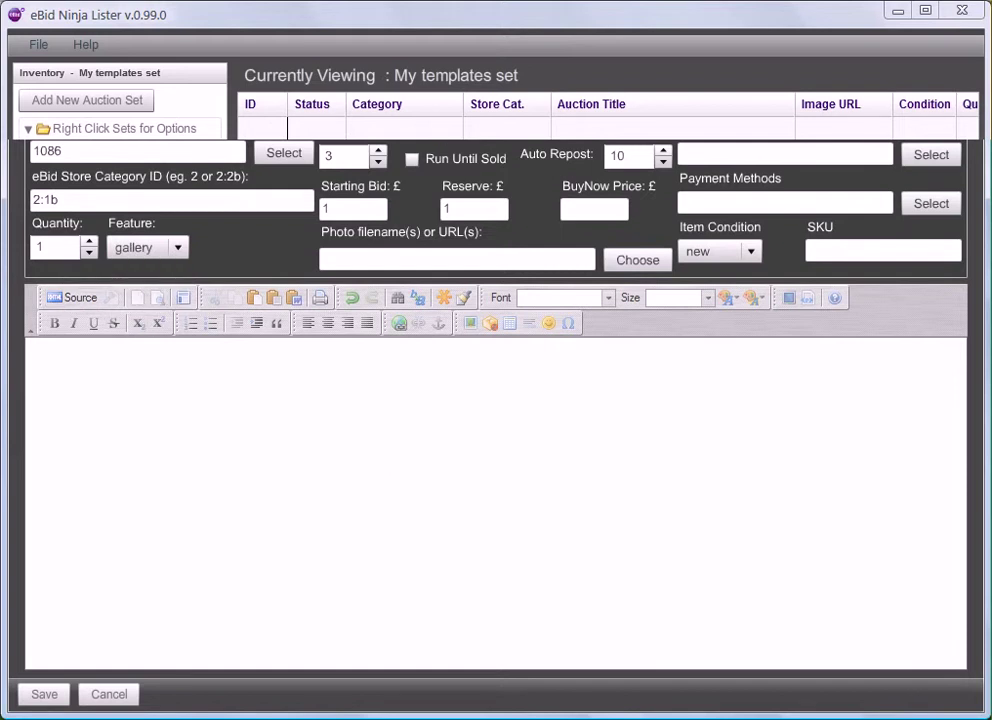
pyautogui.click(378, 151)
pyautogui.click(379, 151)
# - Set starting bid £15, reserve £15 and BuyNow price £25
pyautogui.click(368, 209)
pyautogui.write('5')
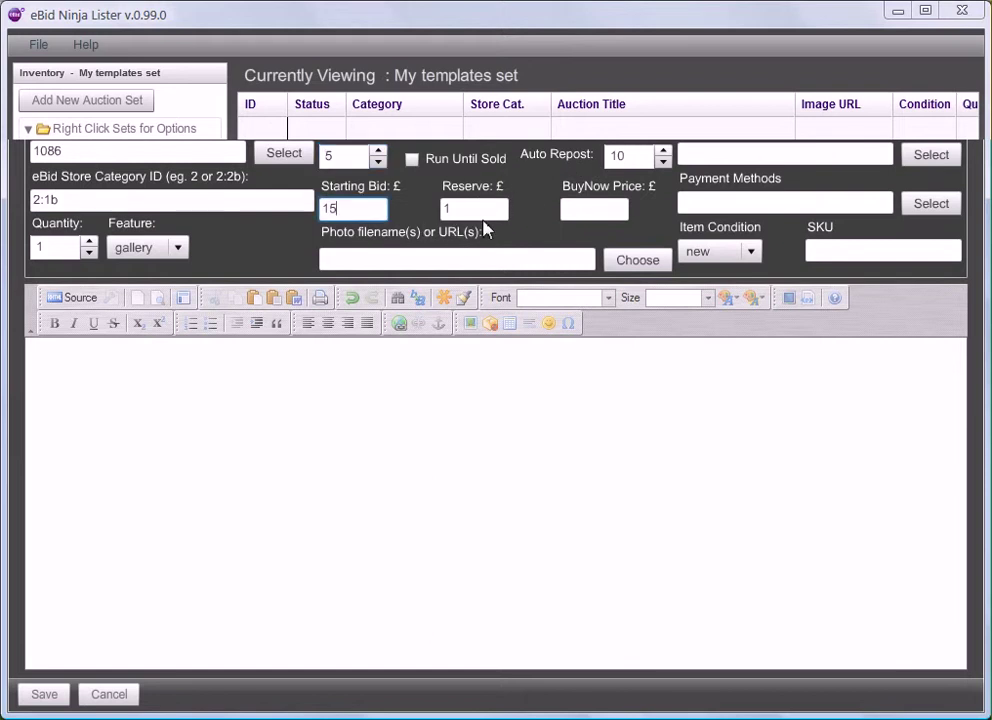
pyautogui.click(485, 212)
pyautogui.write('5')
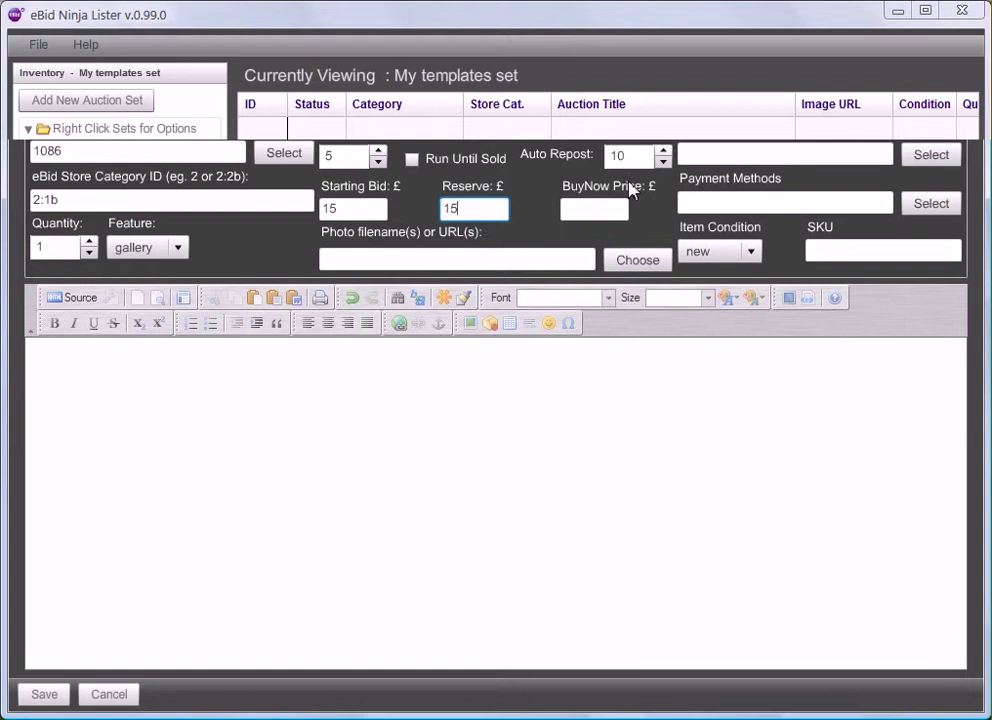
pyautogui.click(603, 209)
pyautogui.write('25')
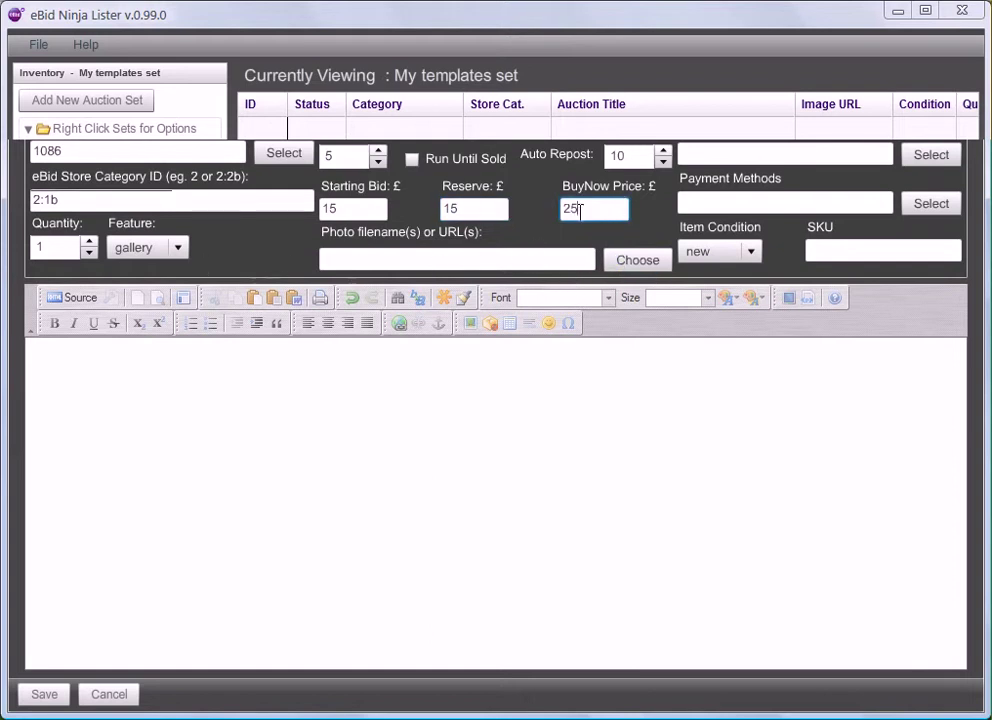
# - Choose bodyinthebilliardroom.jpg from Pictures > Books as the auction photo
pyautogui.click(636, 260)
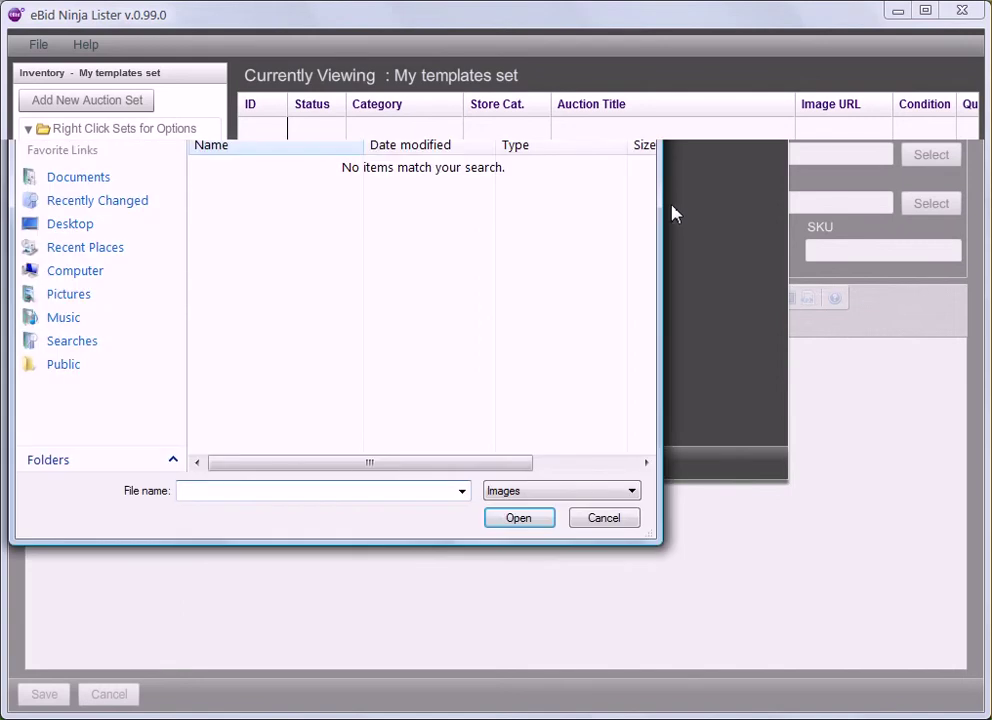
pyautogui.click(72, 293)
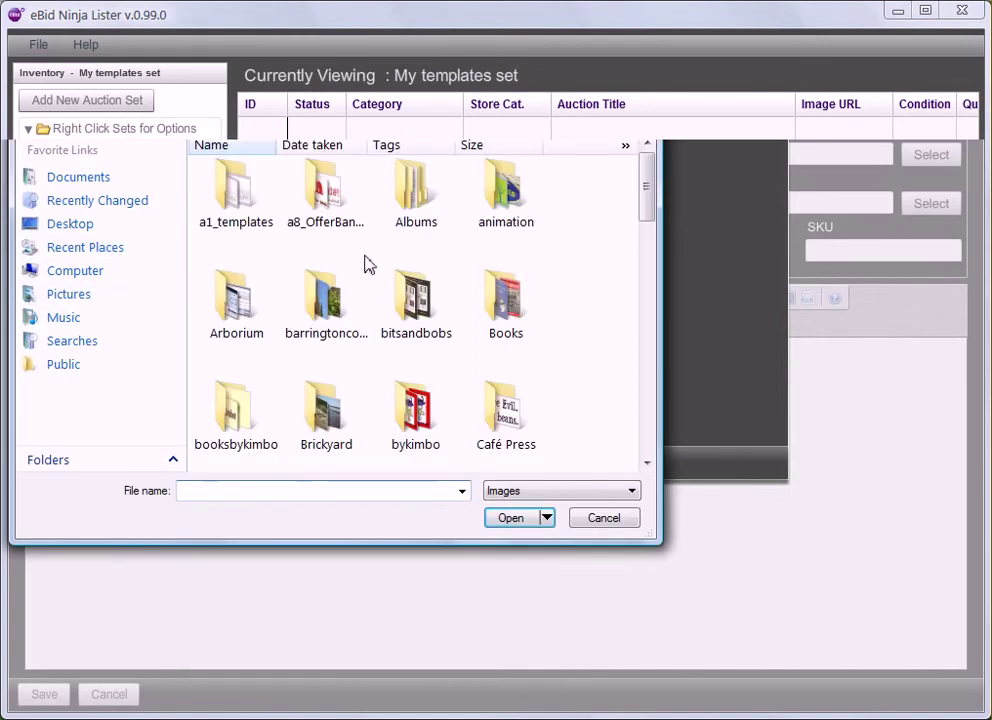
pyautogui.doubleClick(502, 312)
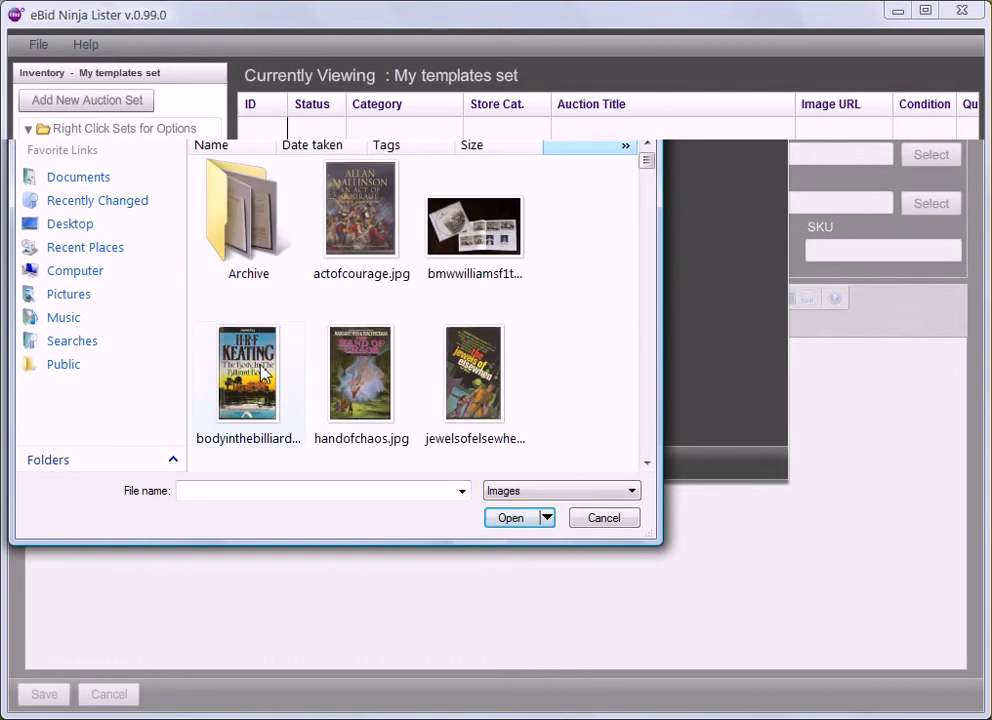
pyautogui.click(252, 378)
pyautogui.doubleClick(366, 362)
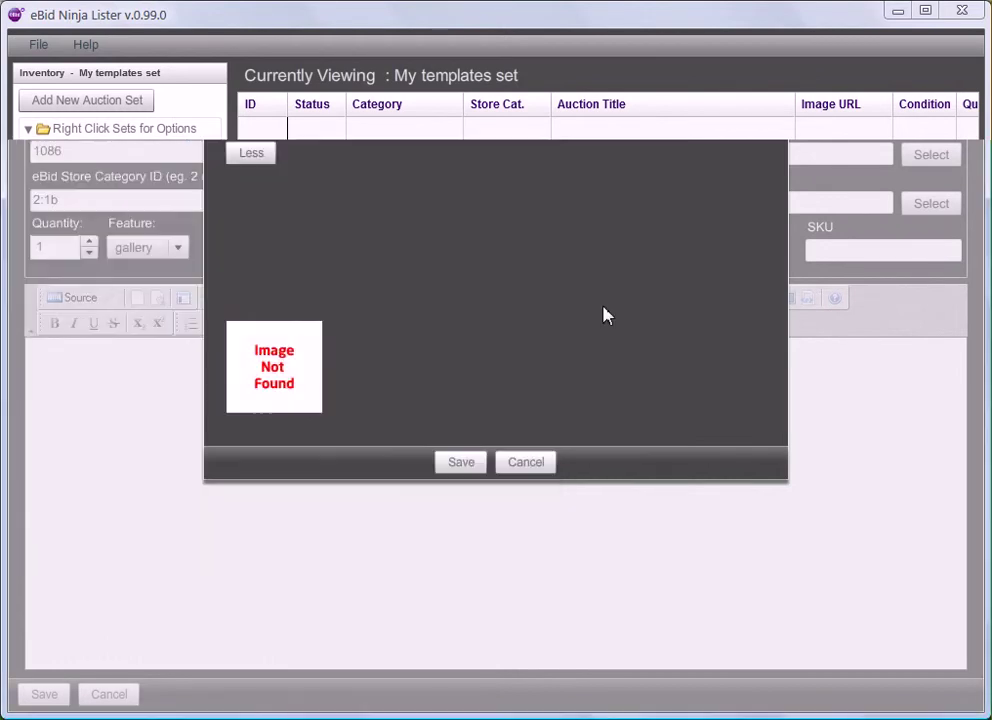
# - Save bodyinthebilliardroom.jpg as the auction photo and set domestic shipping to Included in Price
pyautogui.click(459, 463)
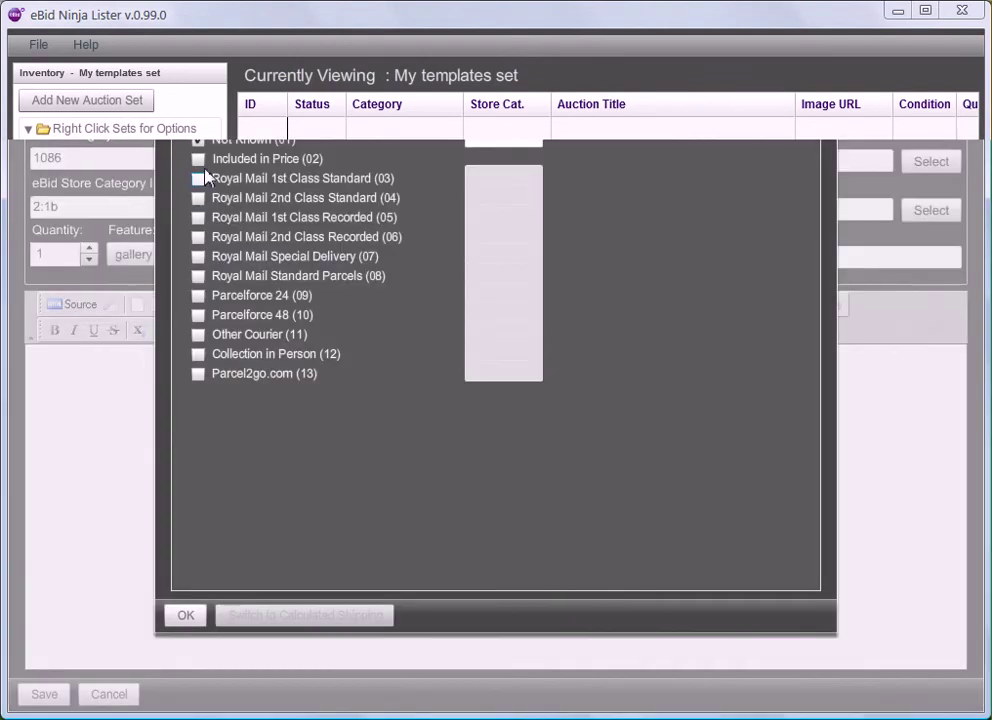
pyautogui.click(198, 159)
pyautogui.click(210, 617)
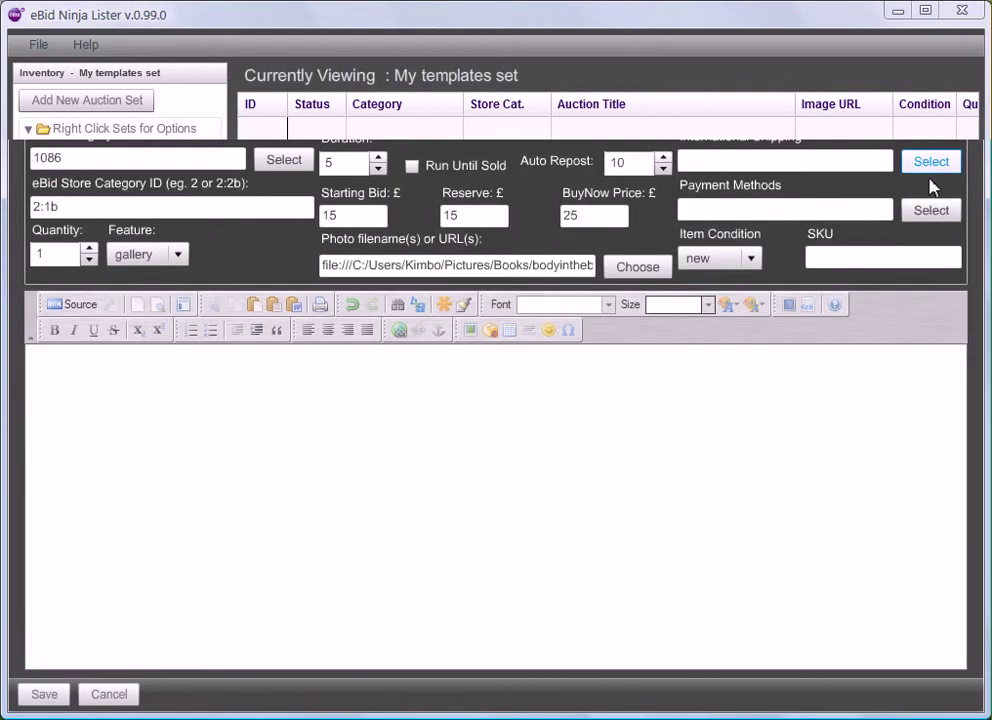
# - Set international shipping to Not willing to ship abroad, accepting removal from other eBid sites
pyautogui.click(921, 172)
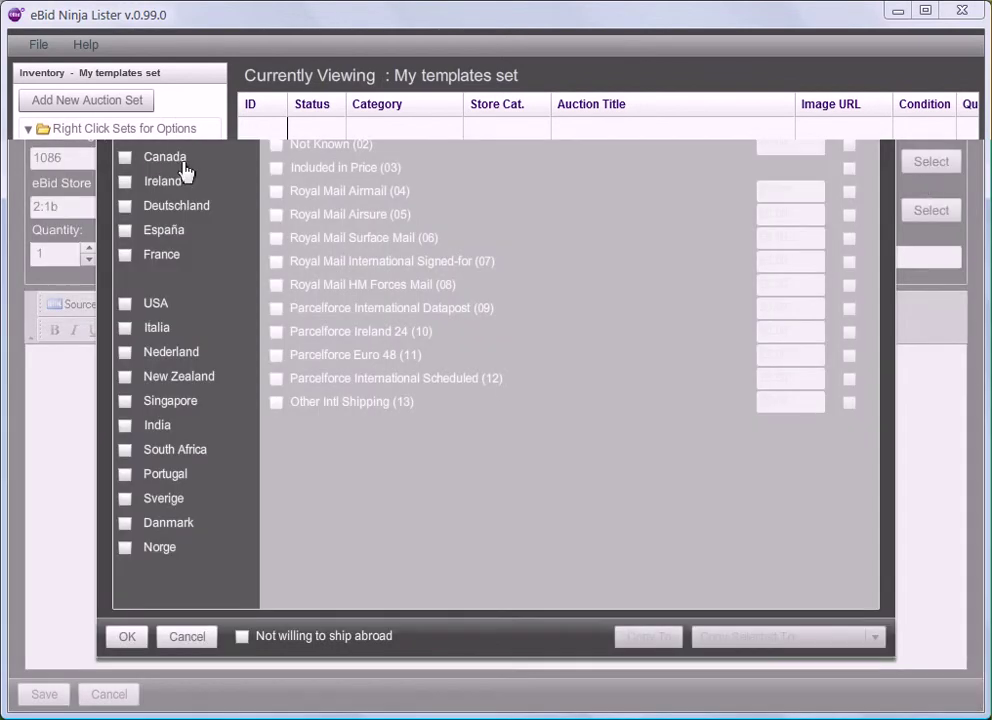
pyautogui.click(242, 636)
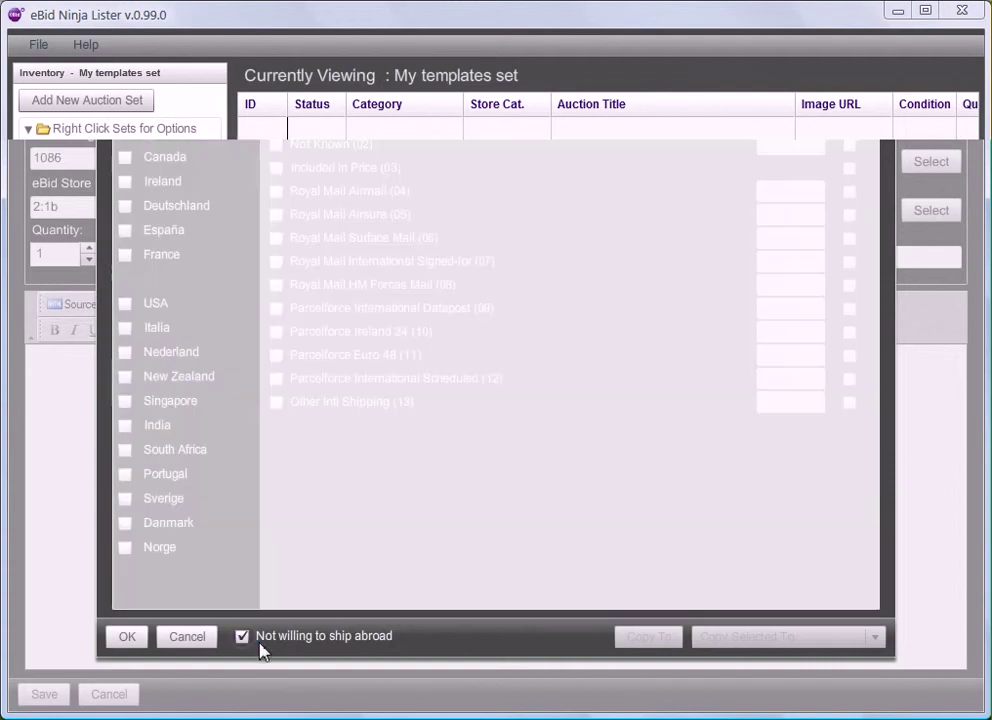
pyautogui.click(127, 638)
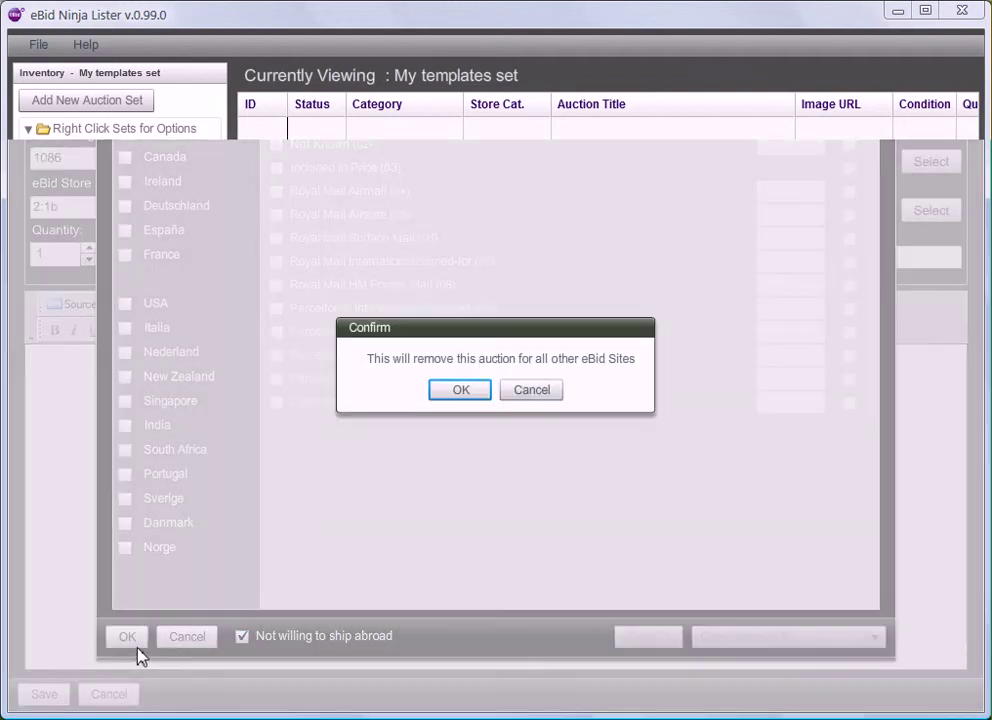
pyautogui.click(465, 392)
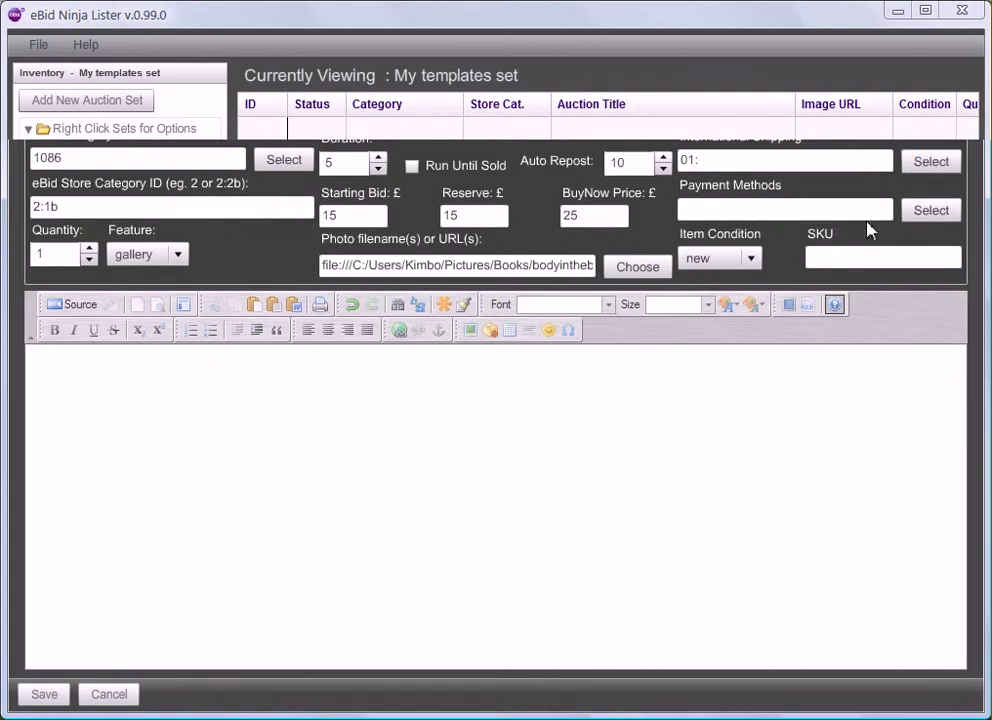
# - Add PayPal and Money/Postal Orders to the auction's payment methods
pyautogui.click(928, 212)
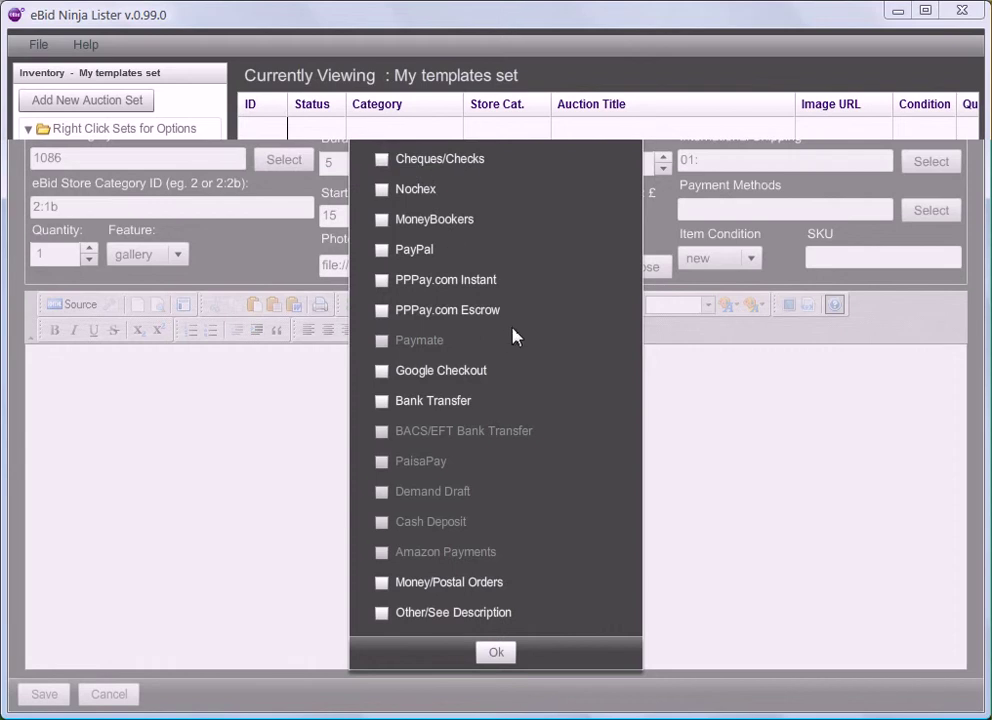
pyautogui.click(381, 250)
pyautogui.click(381, 582)
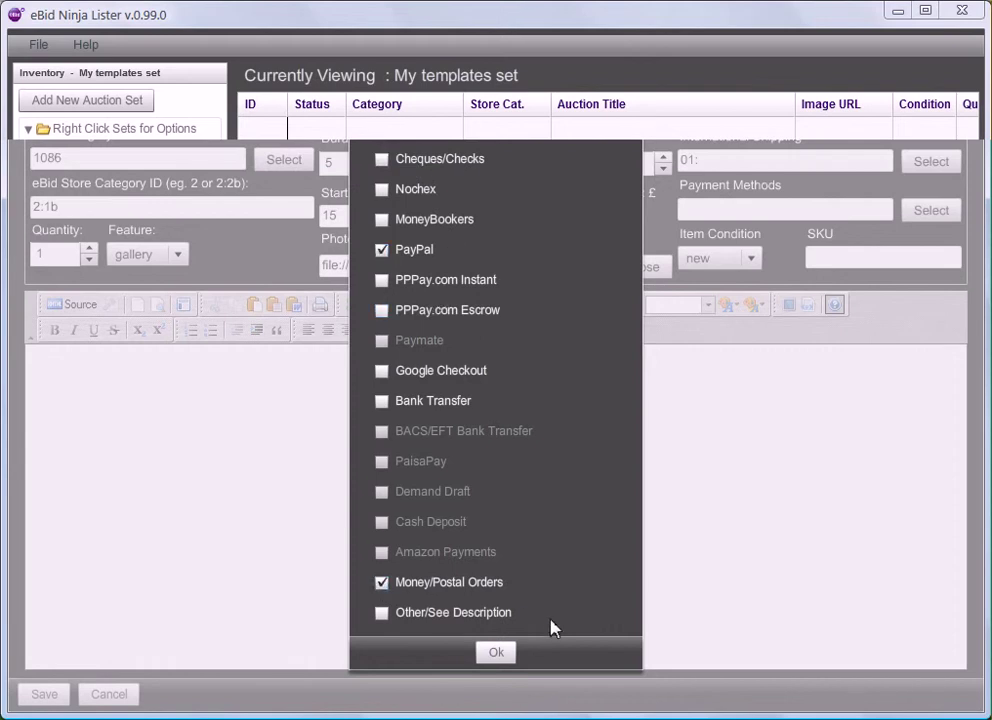
pyautogui.click(496, 652)
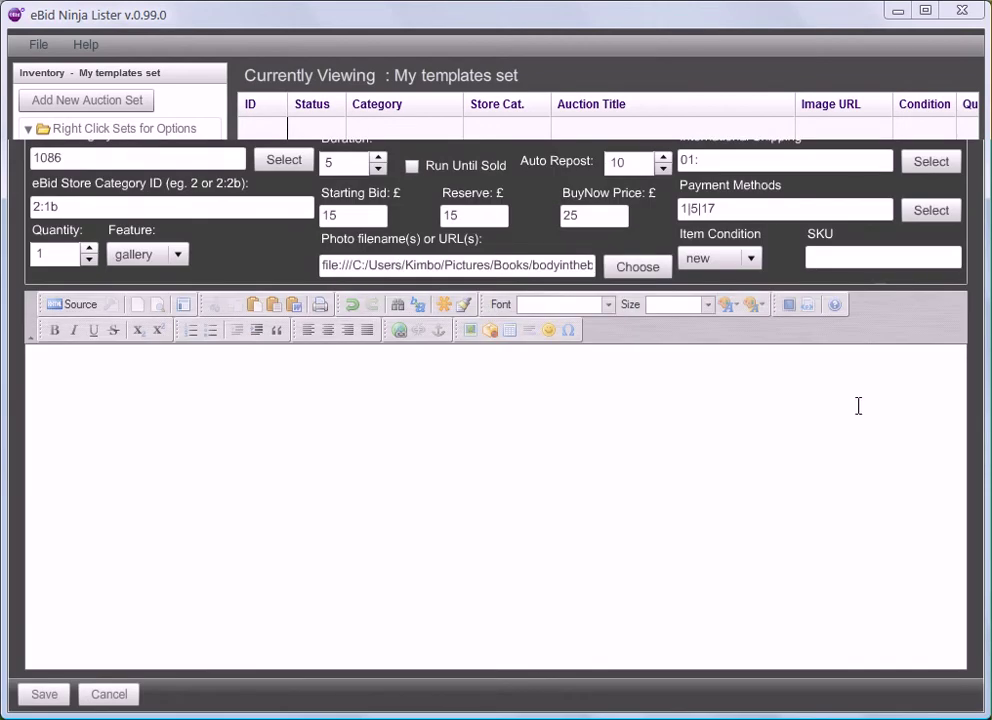
pyautogui.click(922, 261)
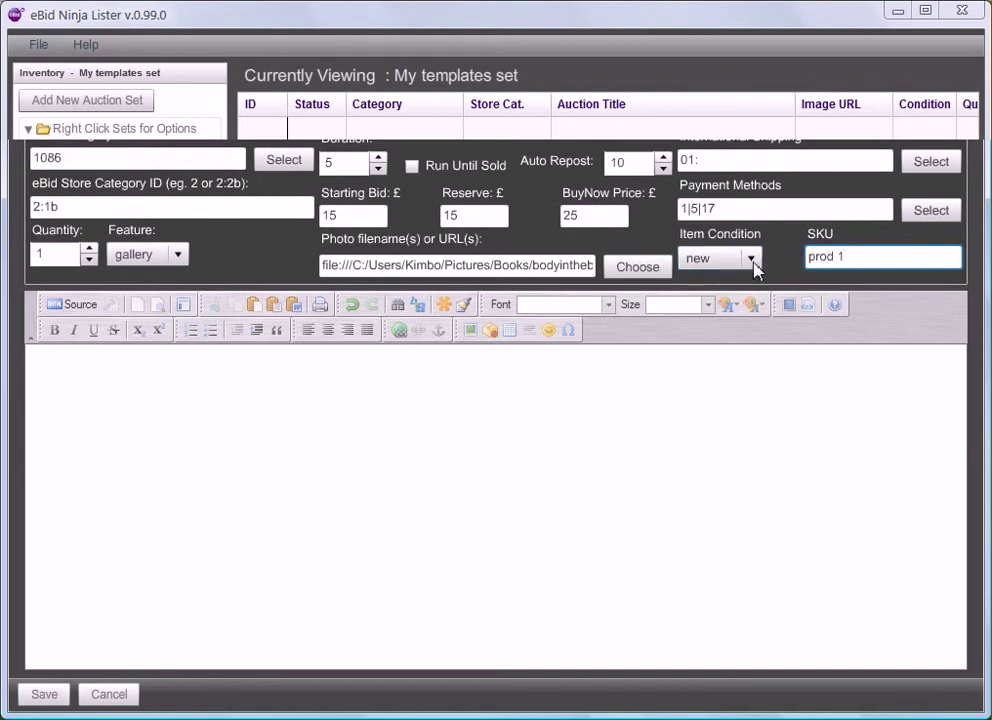
# - Enter SKU prod 1 and description 'This is my auction description' with 'auction' bolded
pyautogui.click(701, 404)
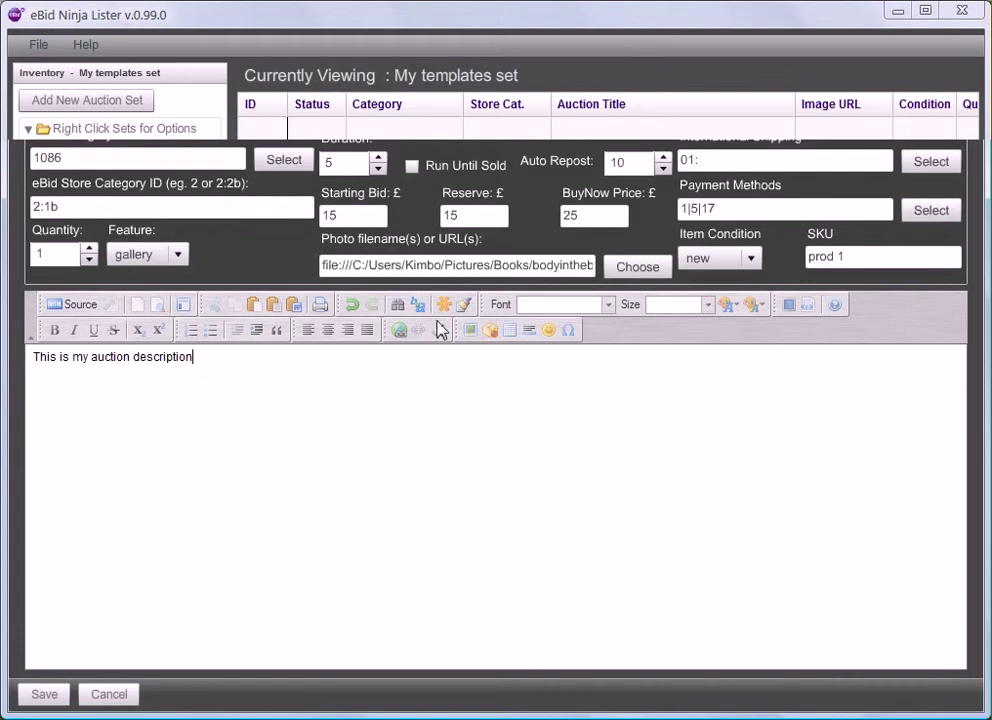
pyautogui.doubleClick(104, 356)
pyautogui.click(54, 330)
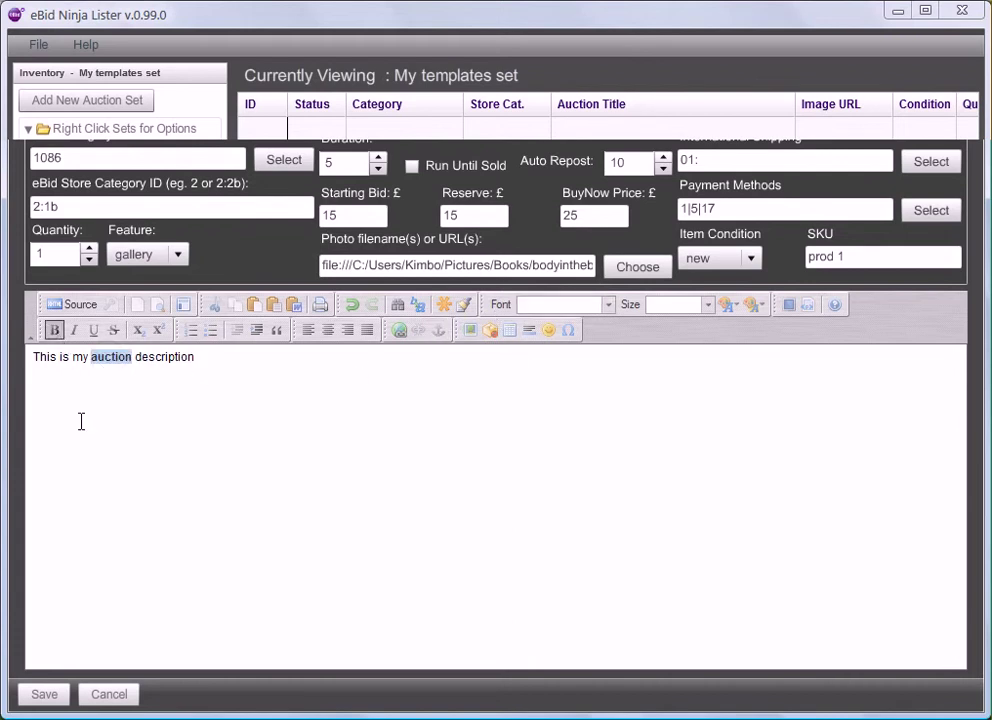
pyautogui.click(263, 387)
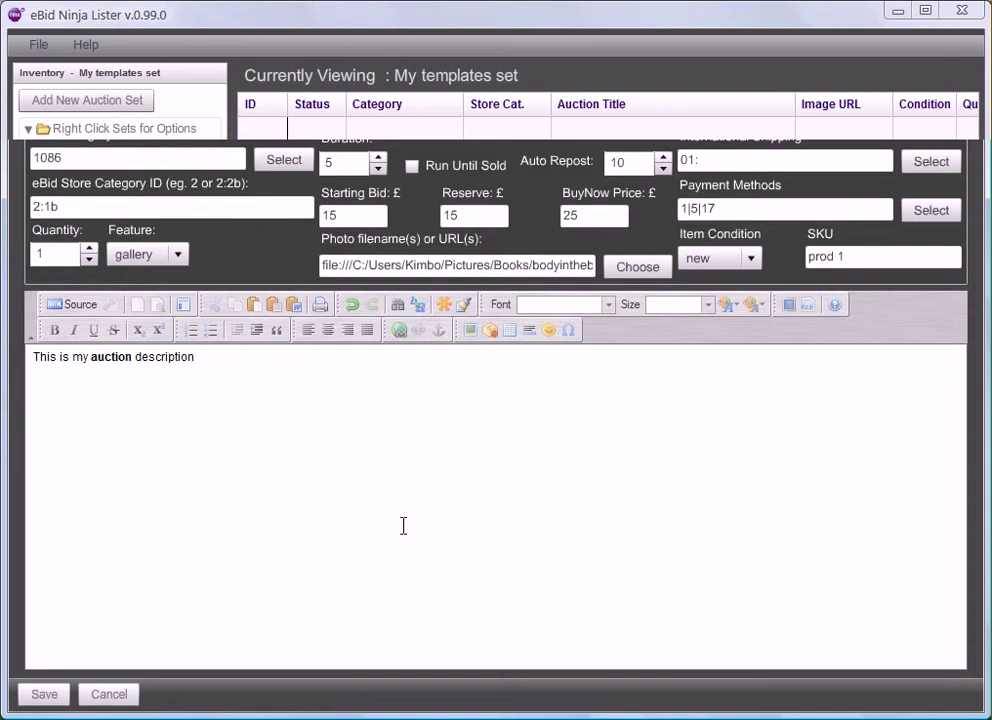
# - Save the new auction and go back to the My templates set list
pyautogui.click(43, 703)
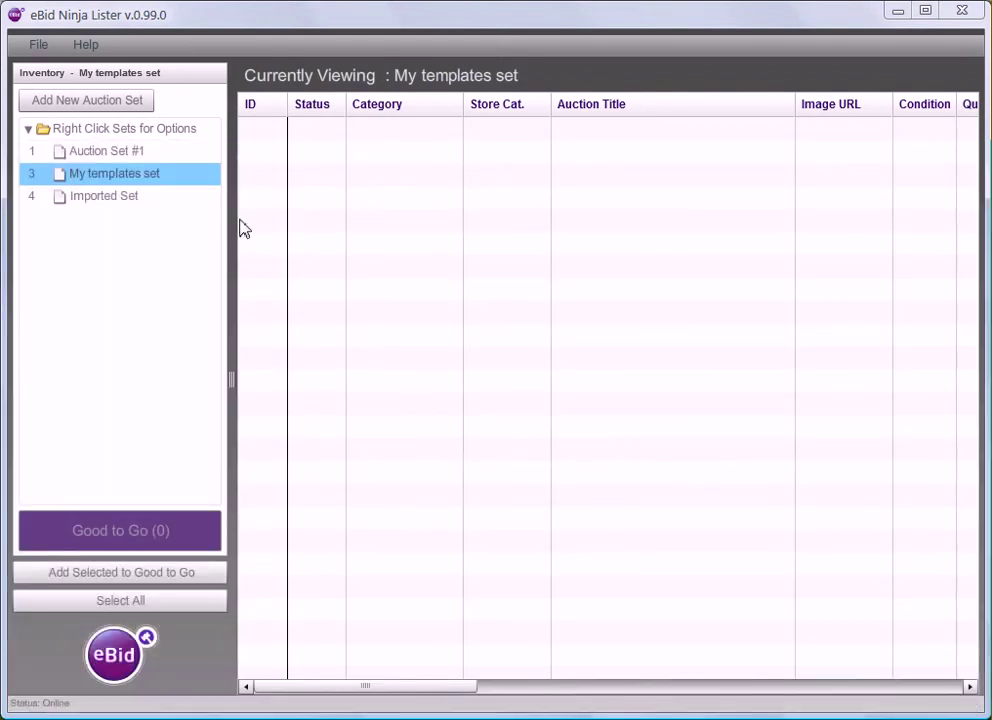
pyautogui.click(190, 179)
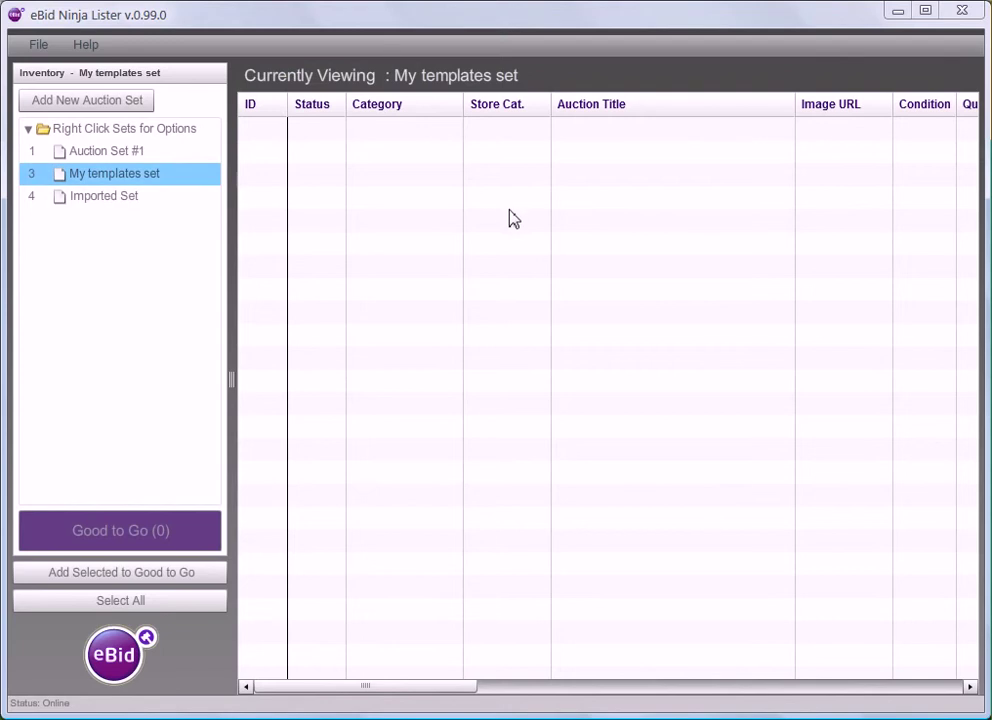